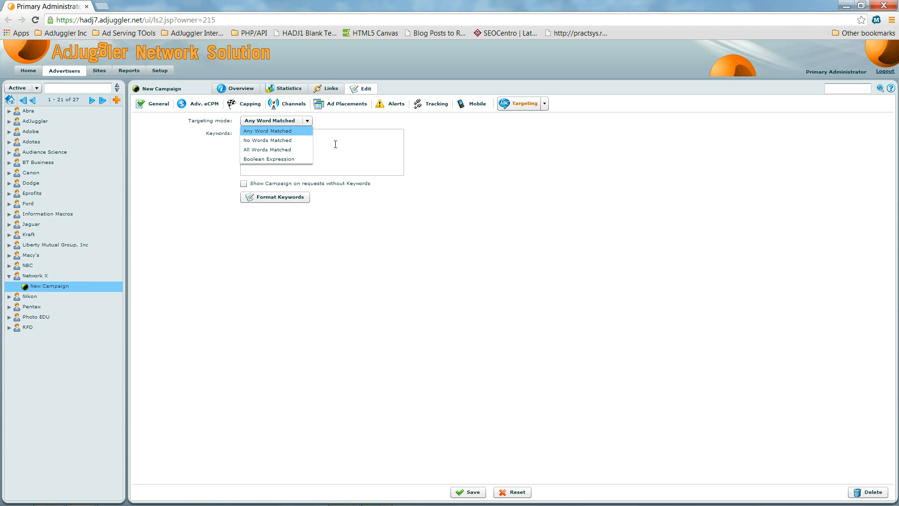
# - Enter the keywords dog,cat for the campaign and set the keyword targeting mode to No Words Matched
pyautogui.click(335, 144)
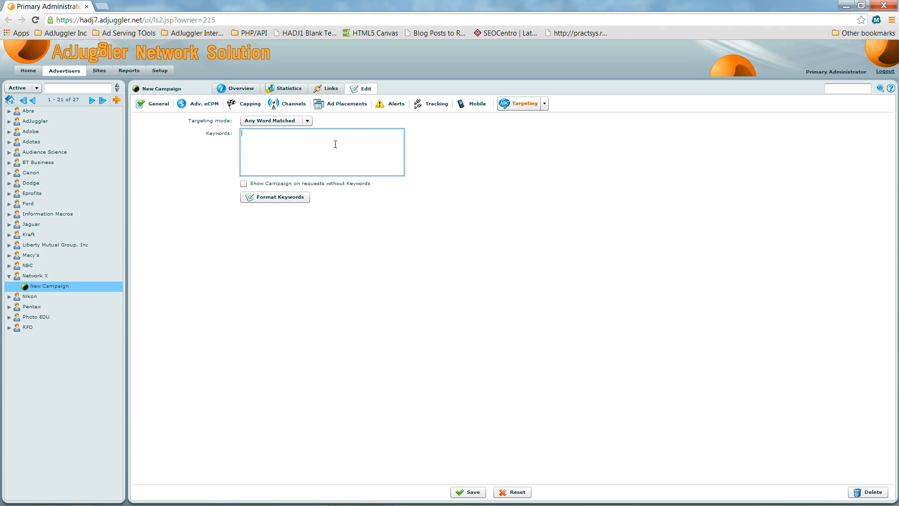
pyautogui.write('dog,car')
pyautogui.click(308, 121)
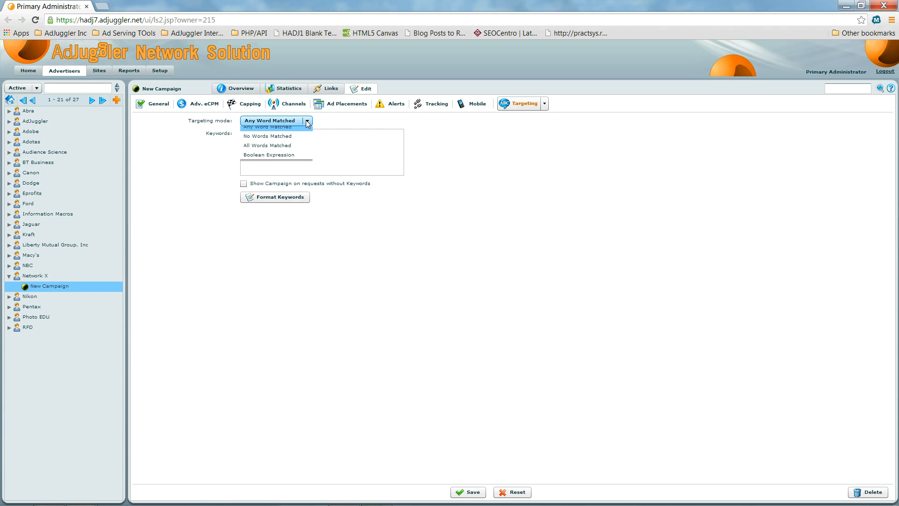
pyautogui.click(271, 140)
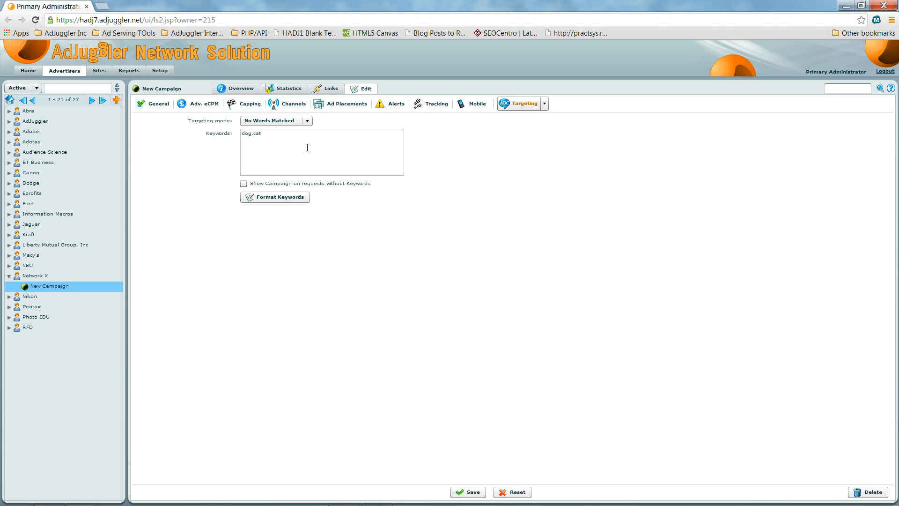
# - Try age=20-34 as a cookie targeting value for the campaign and clear the cookies field again
pyautogui.click(545, 103)
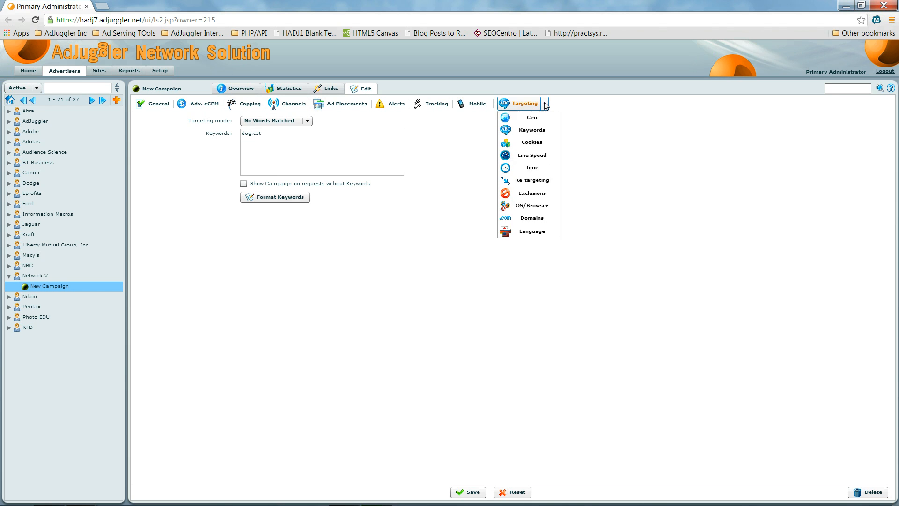
pyautogui.click(535, 142)
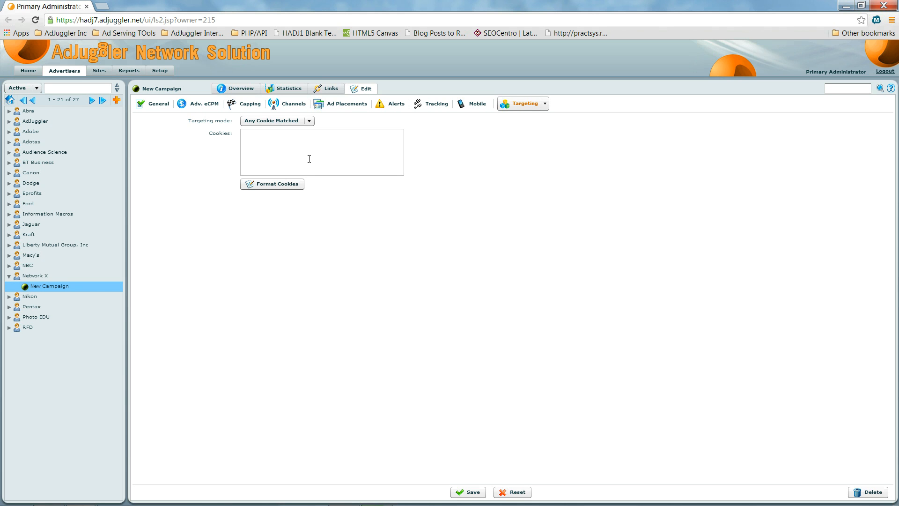
pyautogui.click(309, 159)
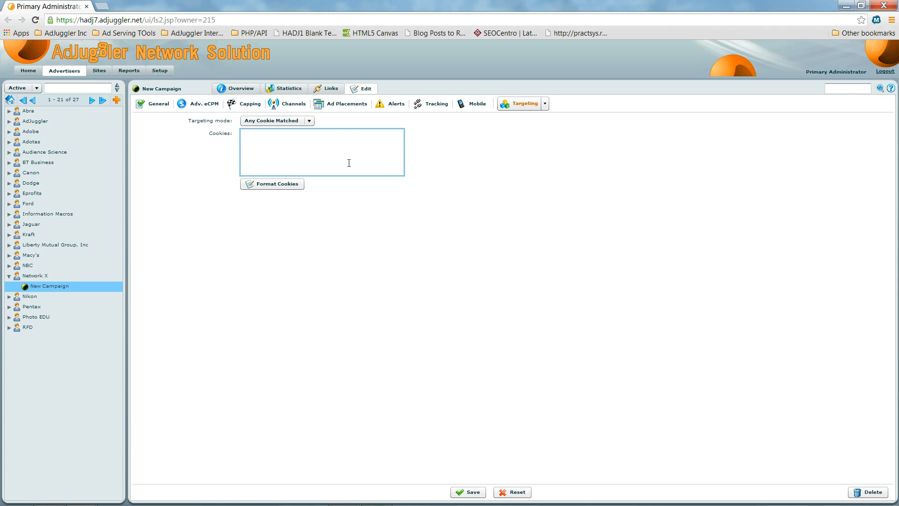
pyautogui.write('age=20-34')
pyautogui.hotkey('ctrl', 'a')
pyautogui.press('Delete')
# - Review the campaign's line speed, time and re-targeting options
pyautogui.click(544, 104)
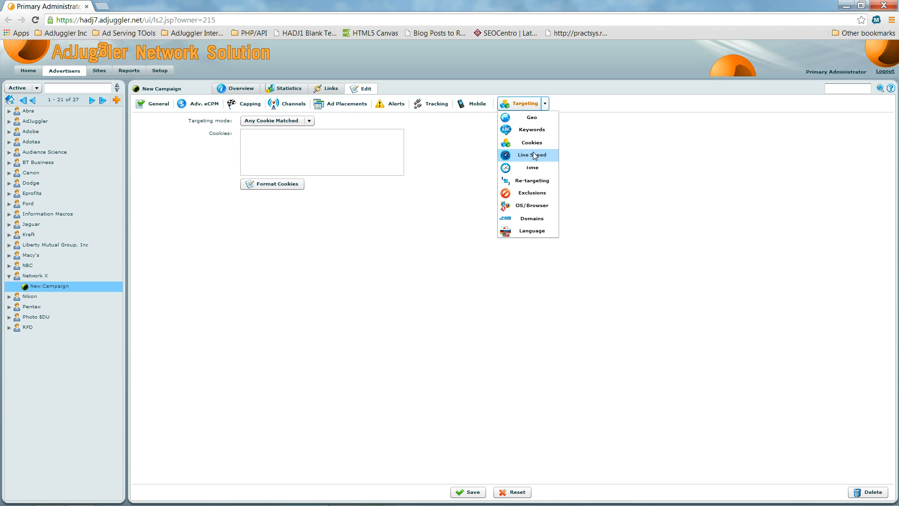
pyautogui.click(537, 159)
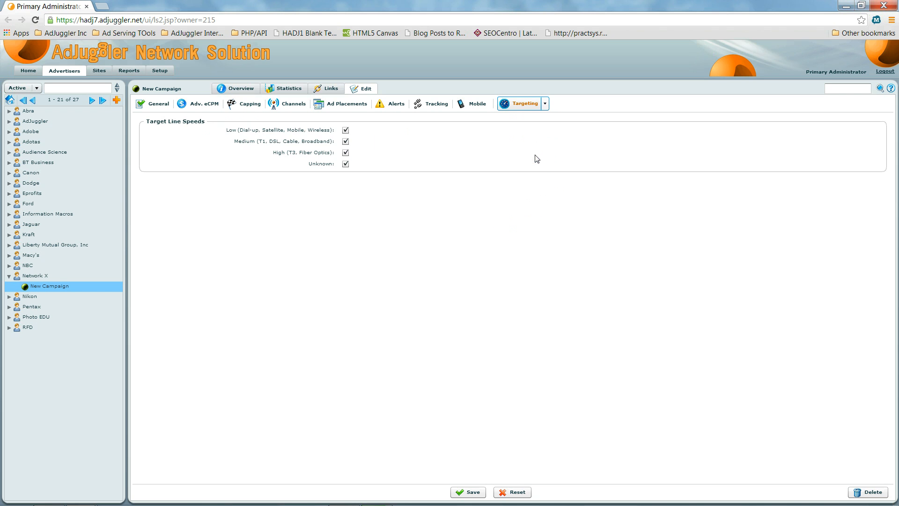
pyautogui.click(546, 104)
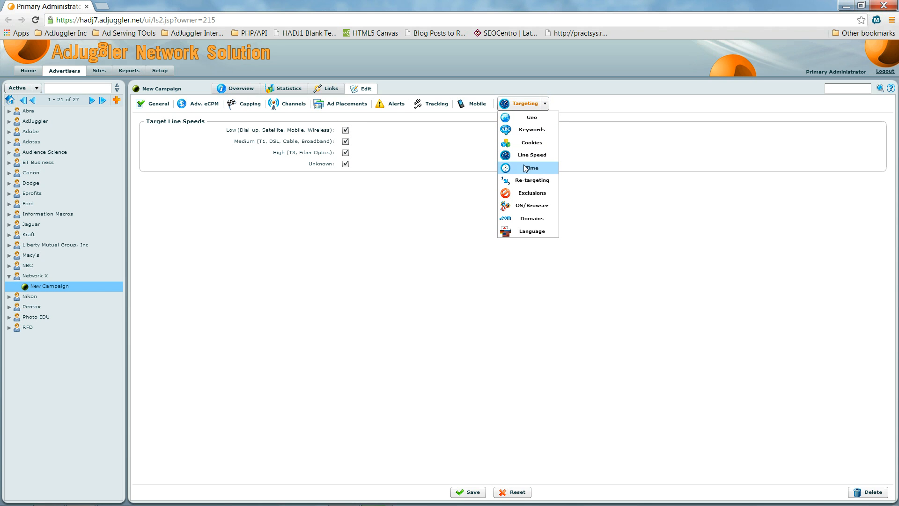
pyautogui.click(526, 169)
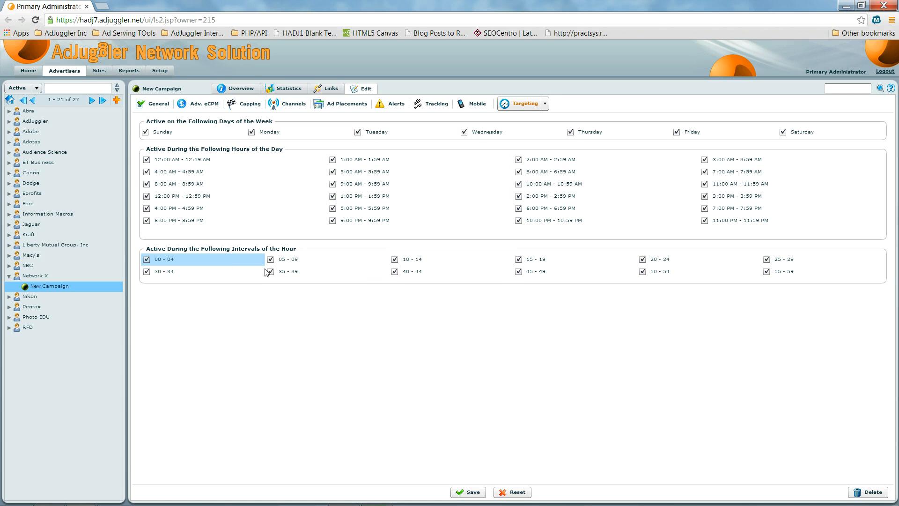
pyautogui.click(545, 102)
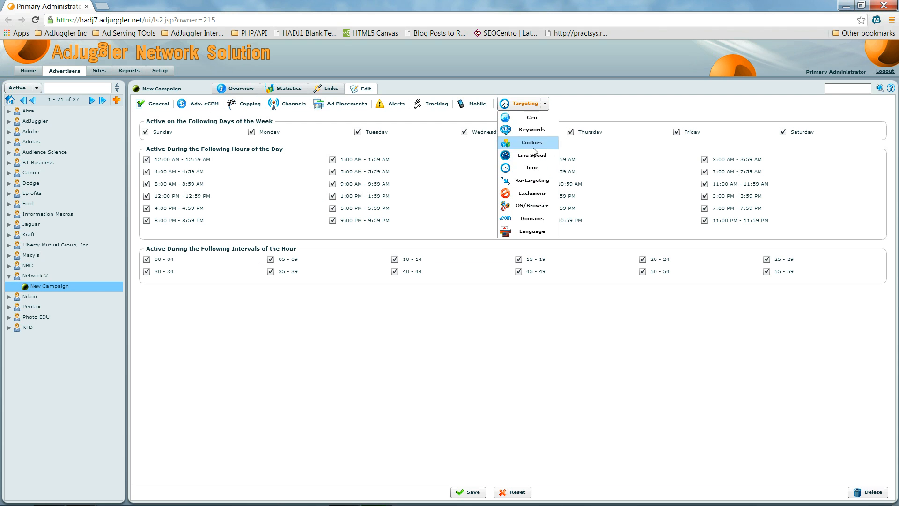
pyautogui.click(526, 180)
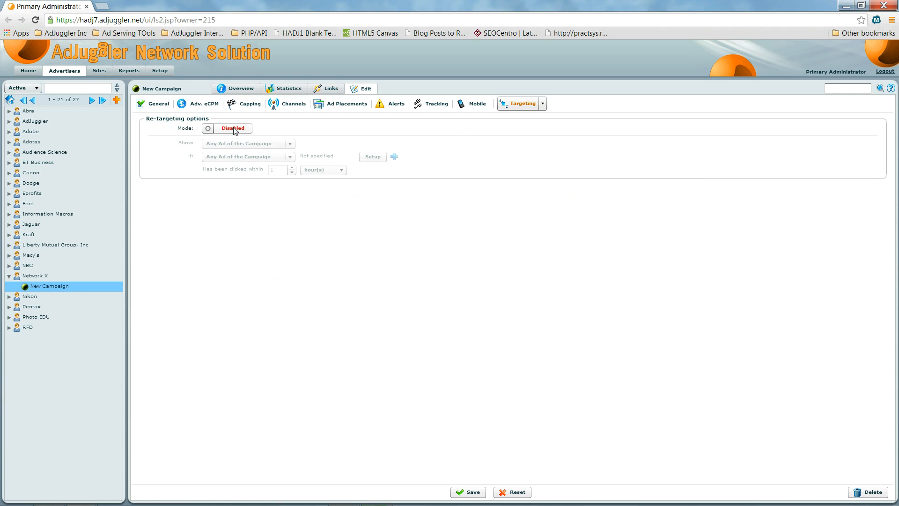
# - Try excluding the advertisers Ford and AdJuggler from the campaign, moving each one back to the non-excluded list
pyautogui.click(543, 104)
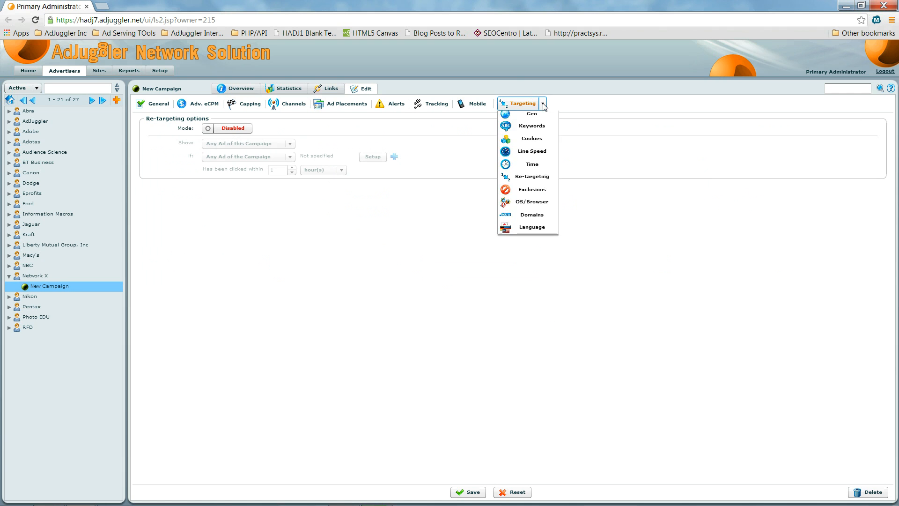
pyautogui.click(521, 193)
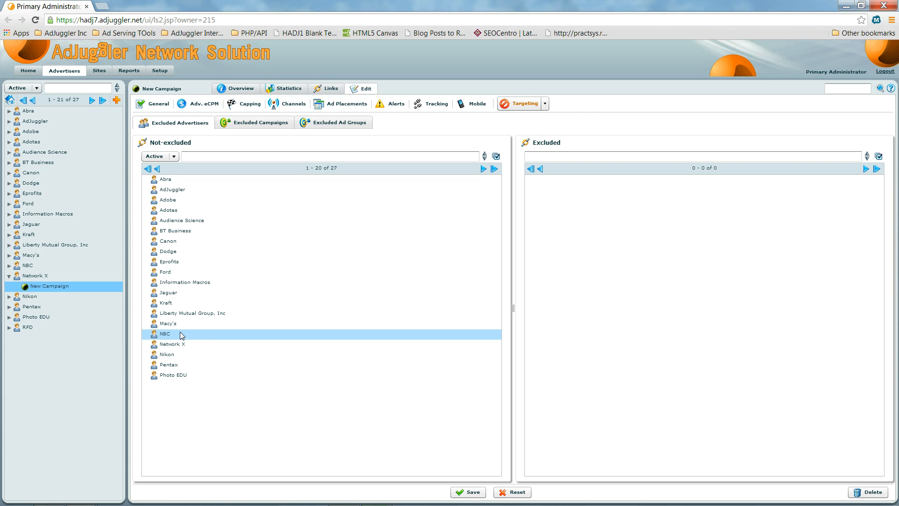
pyautogui.doubleClick(173, 272)
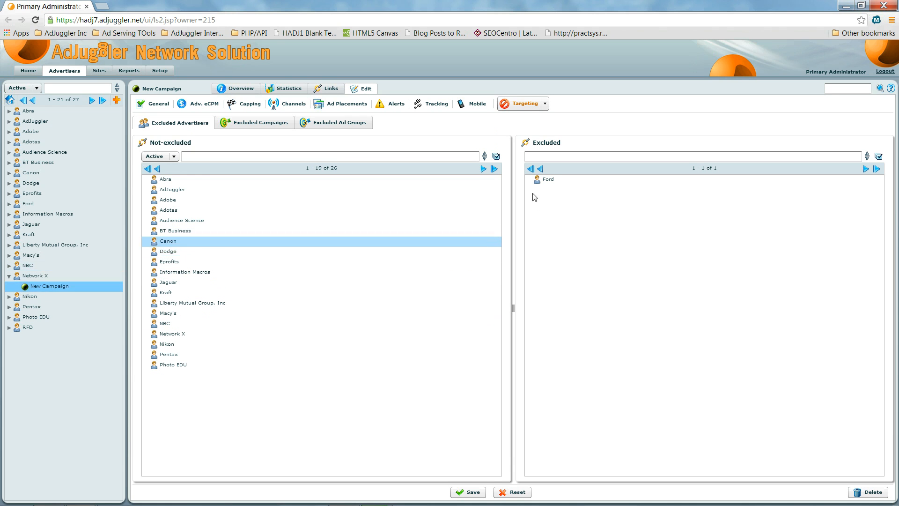
pyautogui.doubleClick(547, 180)
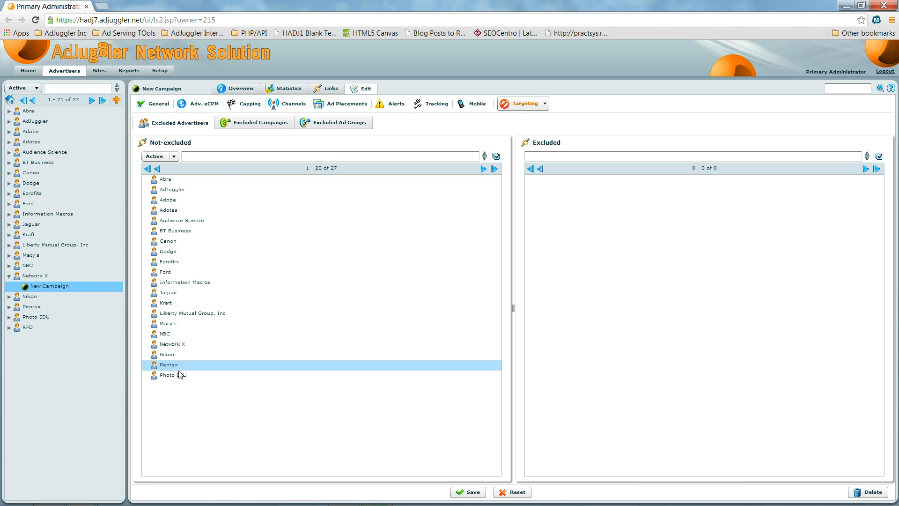
pyautogui.click(179, 194)
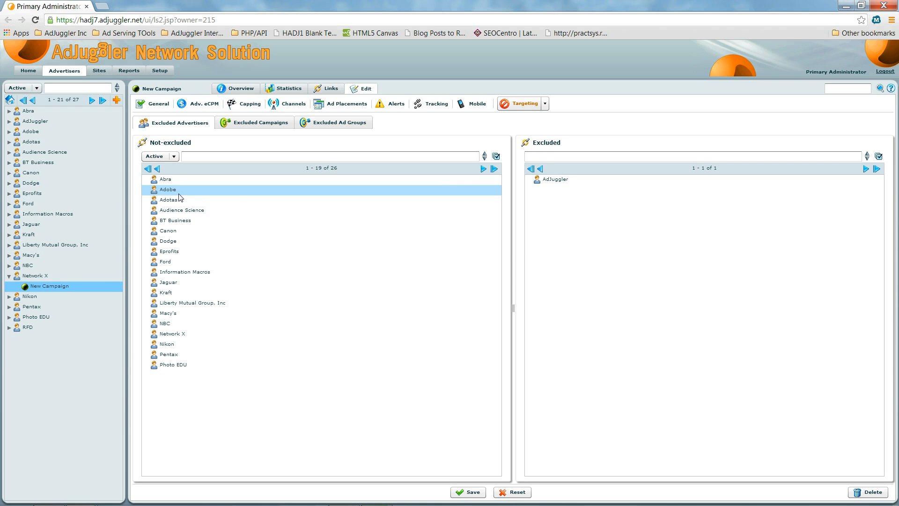
pyautogui.click(560, 183)
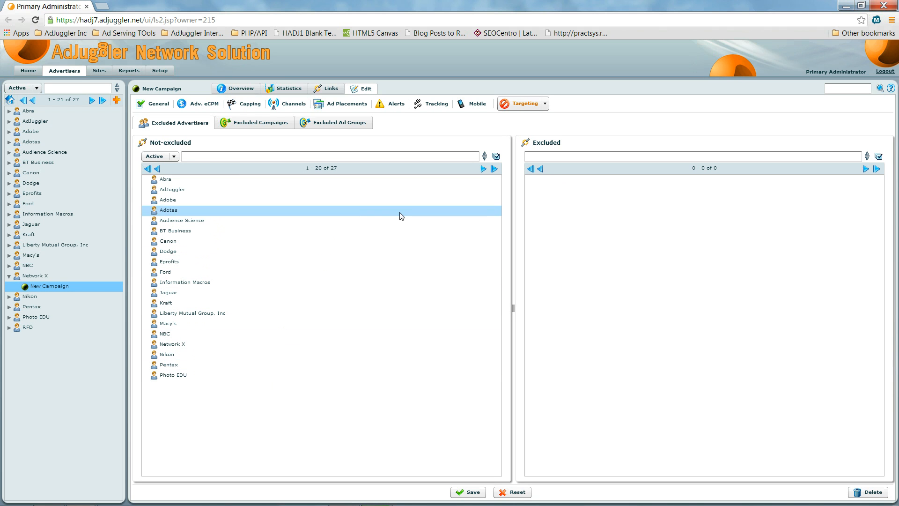
# - Enable browser targeting for the campaign to view the available browsers and disable it again
pyautogui.click(545, 104)
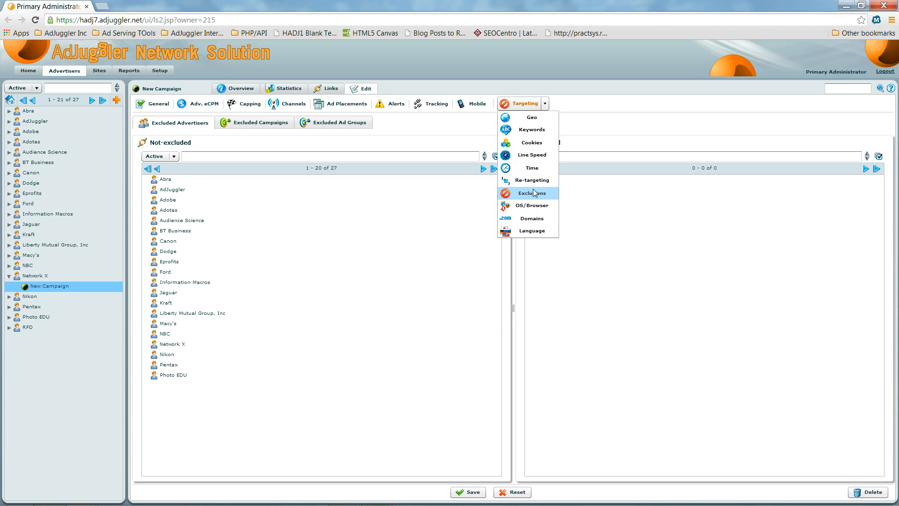
pyautogui.click(532, 205)
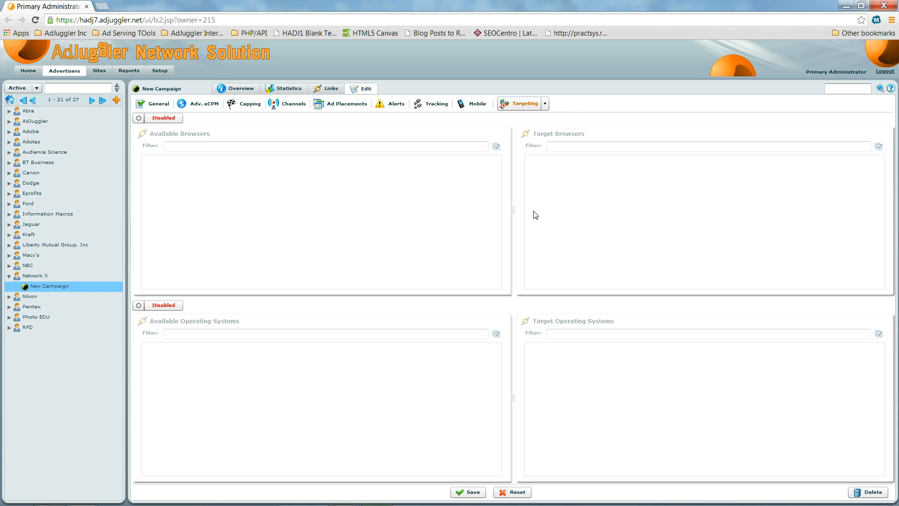
pyautogui.click(177, 121)
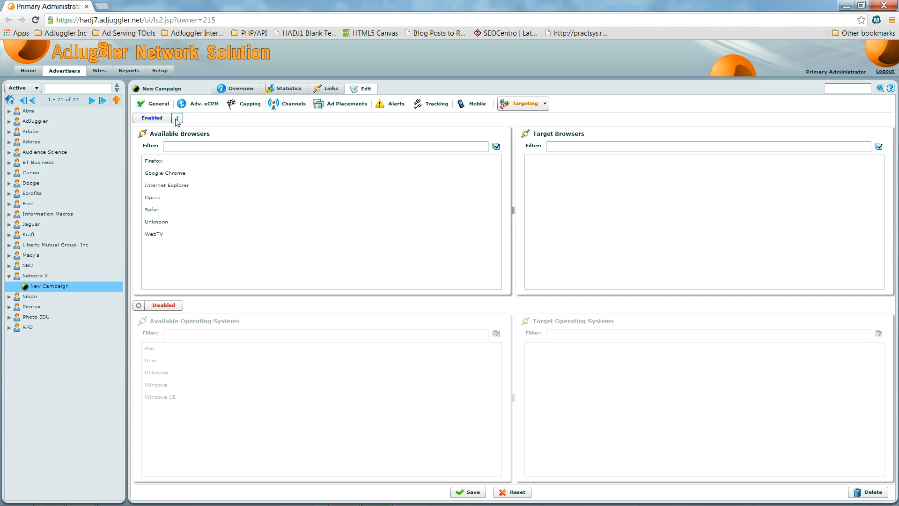
pyautogui.click(176, 120)
# - Enable domain targeting with net as the top level domain and verizon as the second level domain
pyautogui.click(545, 104)
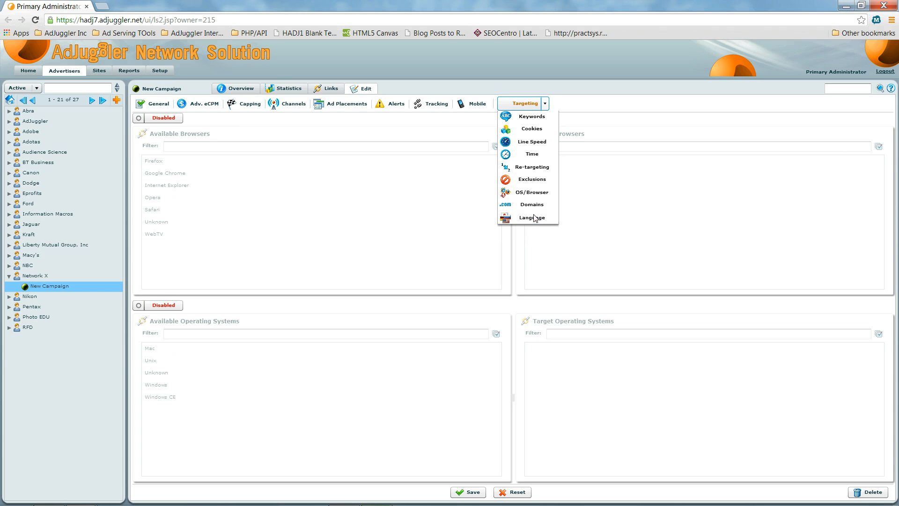
pyautogui.click(534, 216)
pyautogui.click(545, 104)
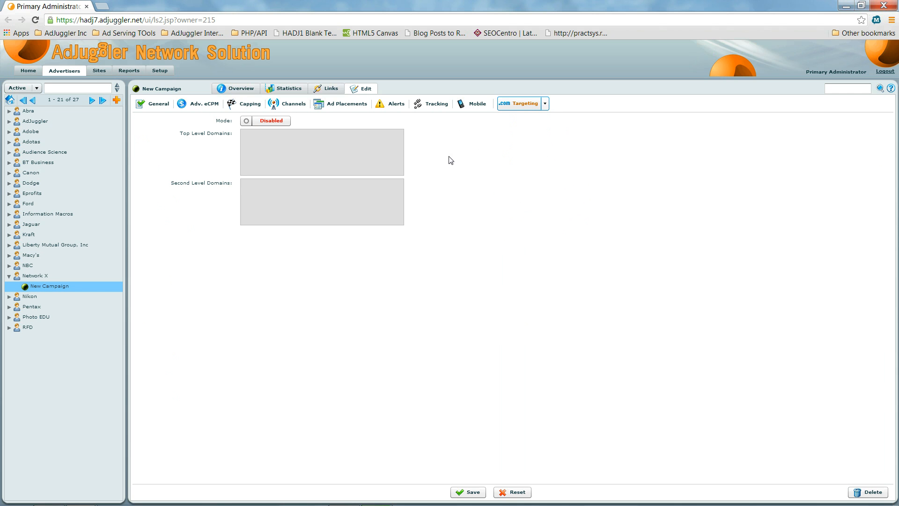
pyautogui.click(260, 121)
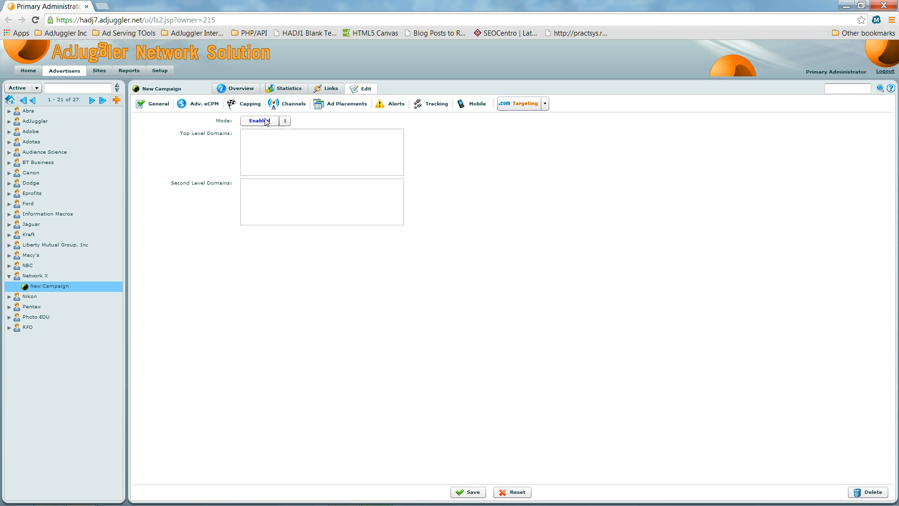
pyautogui.click(260, 148)
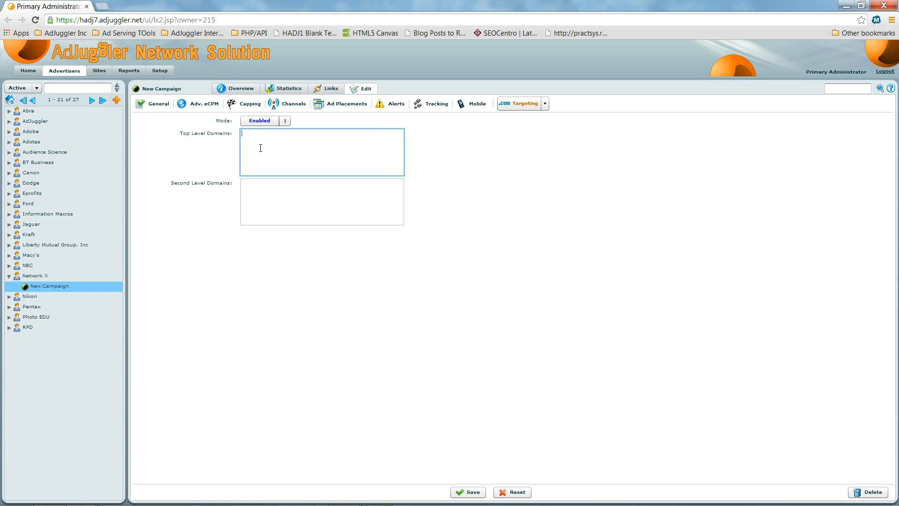
pyautogui.click(261, 191)
pyautogui.write('verizon')
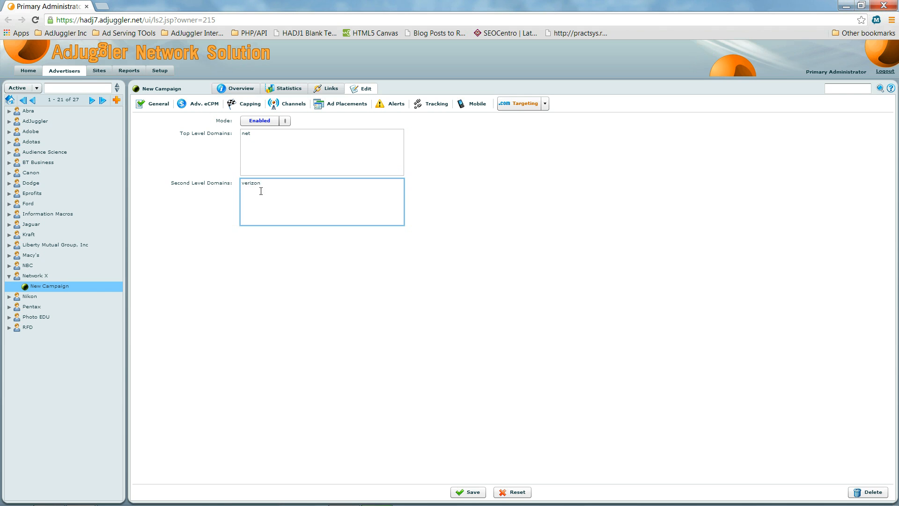
# - Clear both the second level and the top level domain entries
pyautogui.hotkey('ctrl', 'a')
pyautogui.press('Delete')
pyautogui.click(265, 136)
pyautogui.hotkey('ctrl', 'a')
pyautogui.press('Delete')
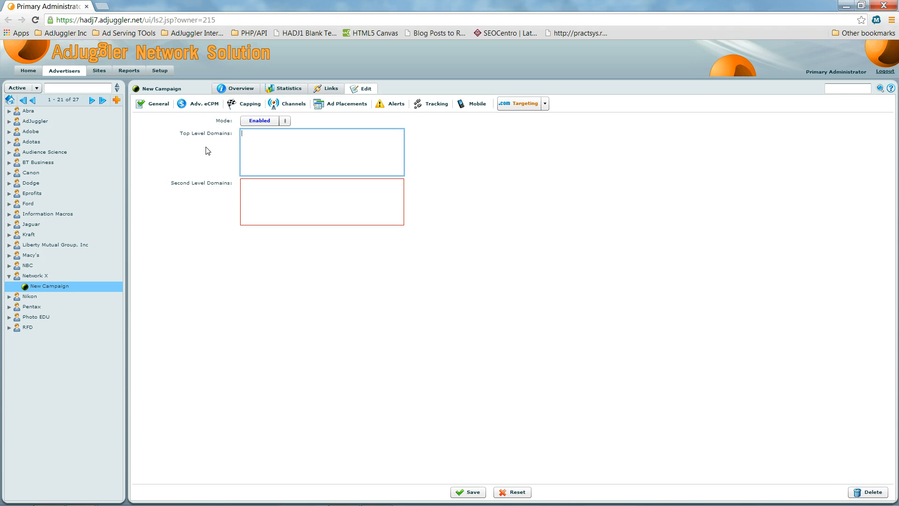
# - Try edu as the top level domain, remove it and disable domain targeting
pyautogui.write('edu')
pyautogui.press('BackSpace')
pyautogui.press('BackSpace')
pyautogui.press('BackSpace')
pyautogui.click(270, 120)
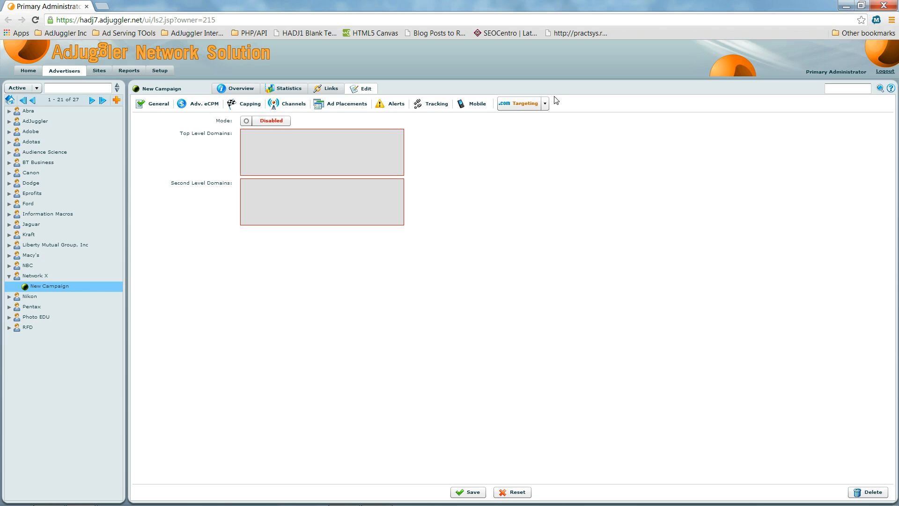
# - Enable language targeting for the campaign to view the available languages and disable it again
pyautogui.click(545, 104)
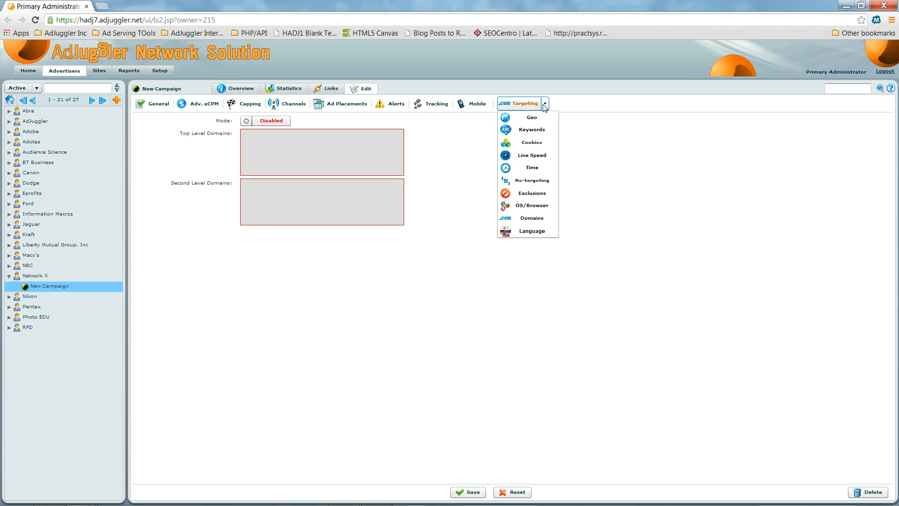
pyautogui.click(438, 224)
pyautogui.click(545, 104)
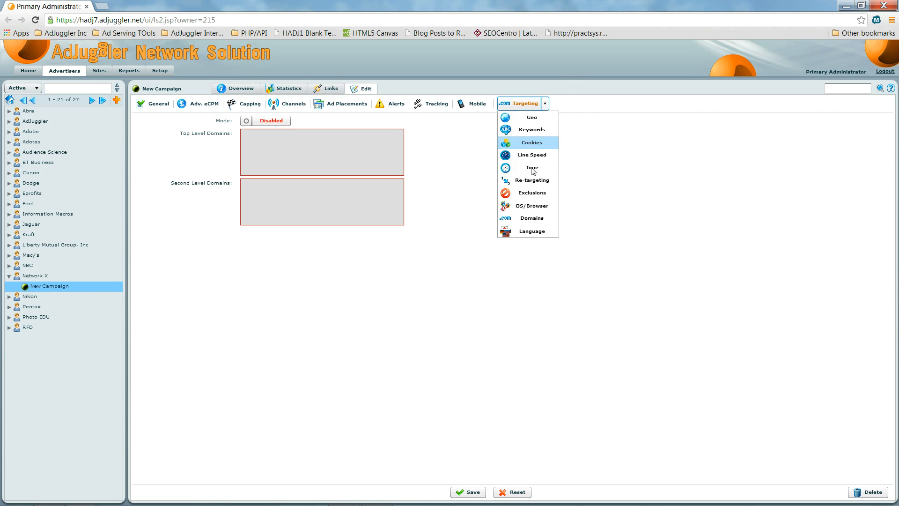
pyautogui.click(532, 232)
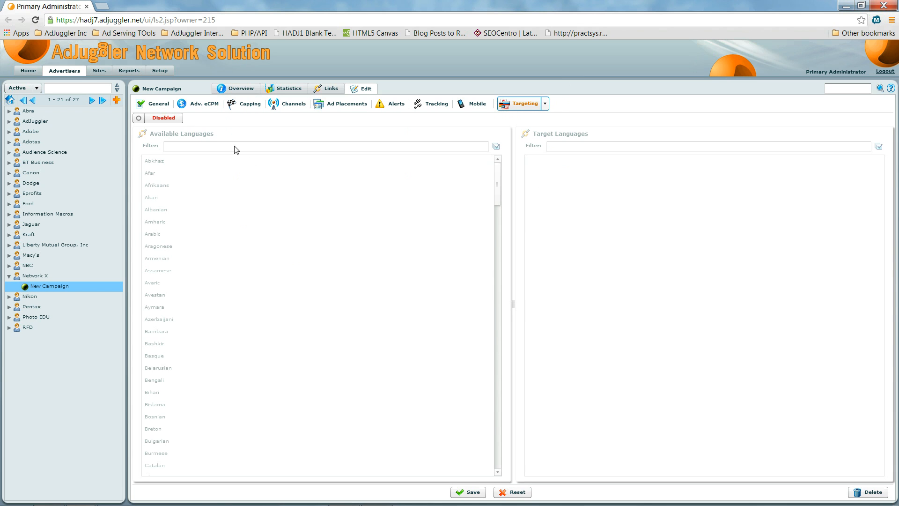
pyautogui.click(178, 118)
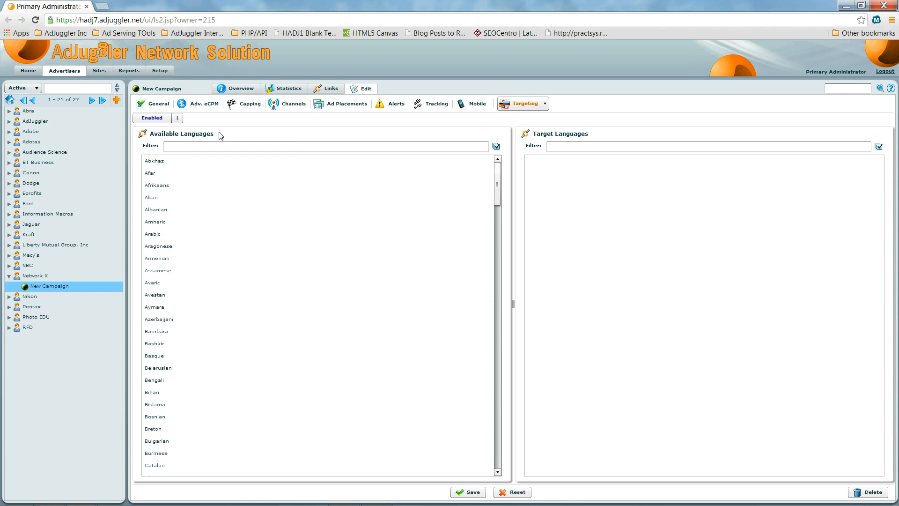
pyautogui.click(161, 119)
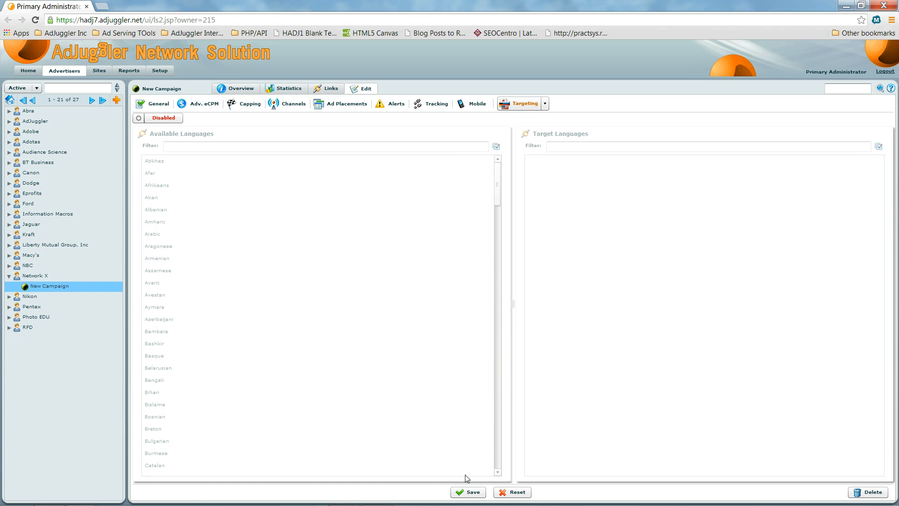
# - Save the campaign's targeting settings and review them in the campaign overview
pyautogui.click(466, 491)
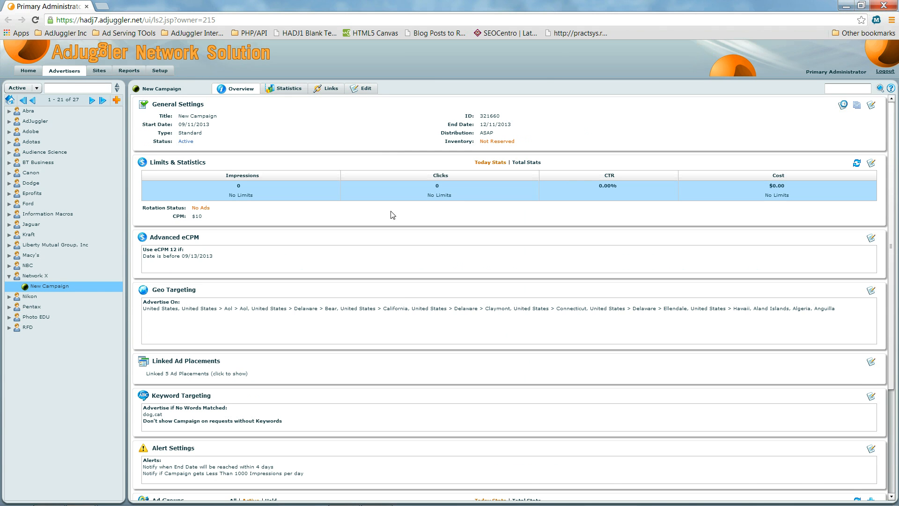
pyautogui.scroll(-1, 385, 211)
pyautogui.scroll(-2, 385, 211)
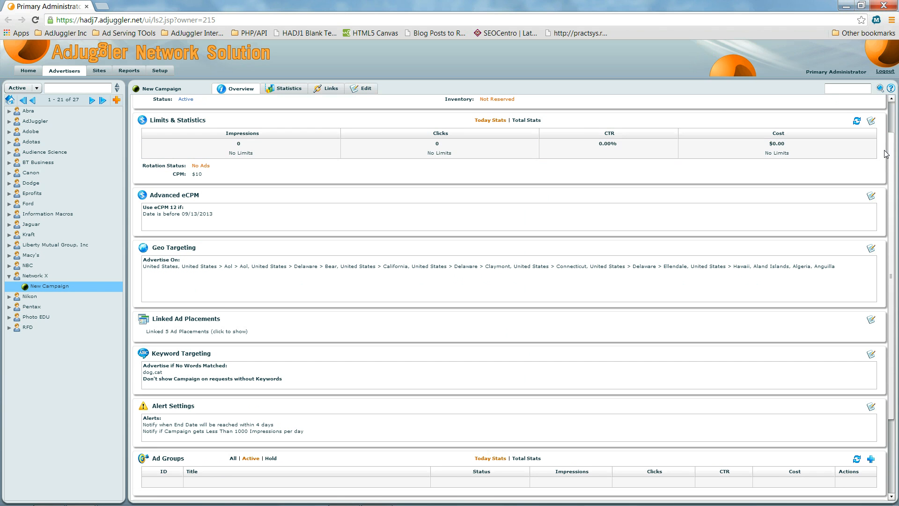
pyautogui.moveTo(892, 142); pyautogui.dragTo(893, 111)
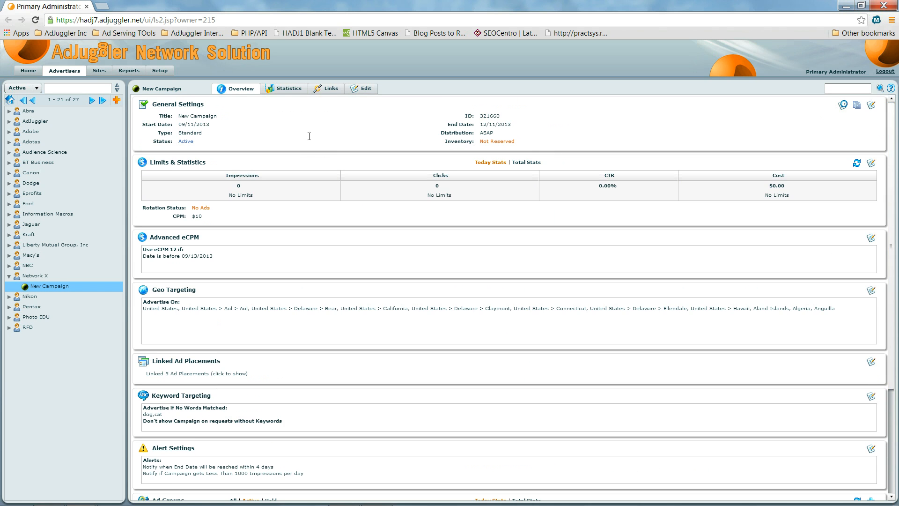